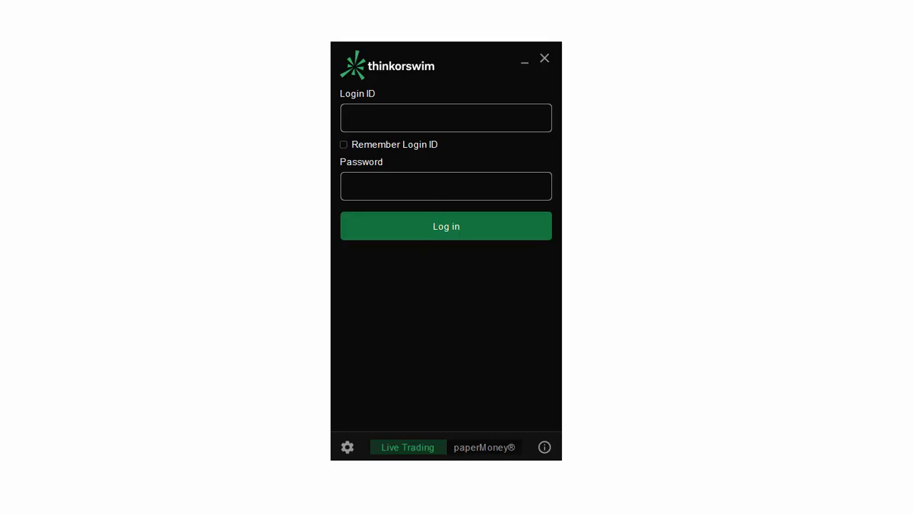
- Circle the gear entry to the startup settings on the login window, then exit annotation mode
{"action": "mouse_move", "coordinate": [350, 424]}
{"action": "left_mouse_down"}
{"action": "mouse_move", "coordinate": [315, 449]}
{"action": "mouse_move", "coordinate": [356, 482]}
{"action": "mouse_move", "coordinate": [382, 426]}
{"action": "mouse_move", "coordinate": [323, 432]}
{"action": "mouse_move", "coordinate": [351, 479]}
{"action": "left_mouse_up"}
{"action": "key", "text": "Escape"}
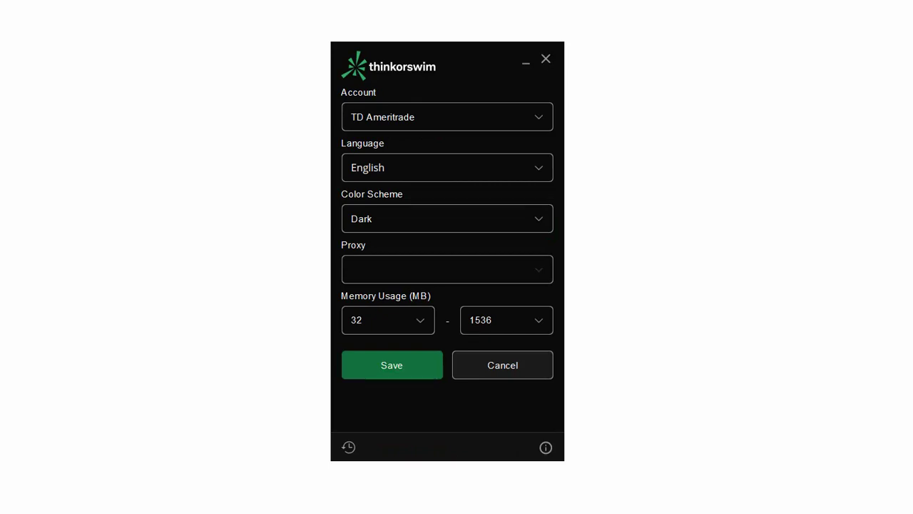
- Circle the Schwab account option in the Account dropdown for viewers
{"action": "mouse_move", "coordinate": [499, 92]}
{"action": "left_mouse_down"}
{"action": "mouse_move", "coordinate": [413, 76]}
{"action": "mouse_move", "coordinate": [334, 92]}
{"action": "mouse_move", "coordinate": [376, 143]}
{"action": "mouse_move", "coordinate": [554, 129]}
{"action": "mouse_move", "coordinate": [534, 94]}
{"action": "mouse_move", "coordinate": [490, 104]}
{"action": "left_mouse_up"}
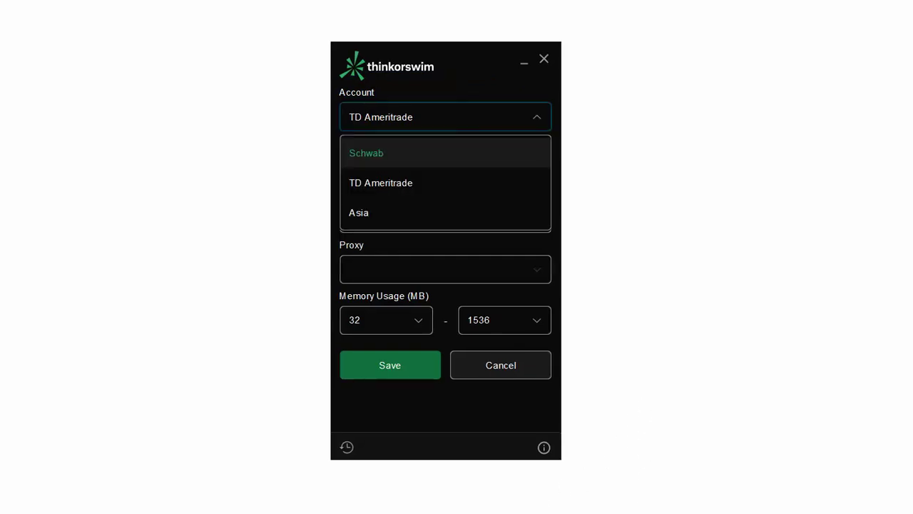
{"action": "mouse_move", "coordinate": [347, 177]}
{"action": "left_mouse_down"}
{"action": "mouse_move", "coordinate": [393, 147]}
{"action": "mouse_move", "coordinate": [342, 165]}
{"action": "left_mouse_up"}
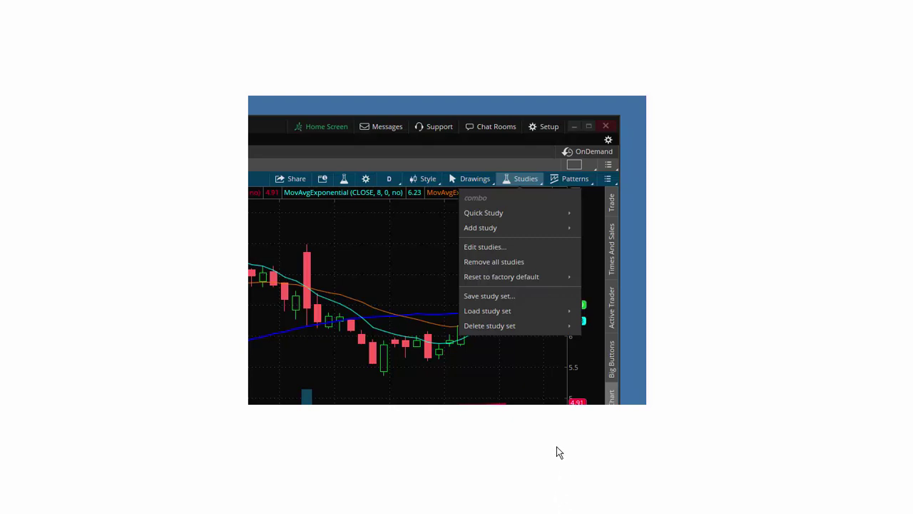
- Circle the study set loading option in the Studies menu
{"action": "mouse_move", "coordinate": [512, 302]}
{"action": "left_mouse_down"}
{"action": "mouse_move", "coordinate": [454, 305]}
{"action": "mouse_move", "coordinate": [480, 330]}
{"action": "left_mouse_up"}
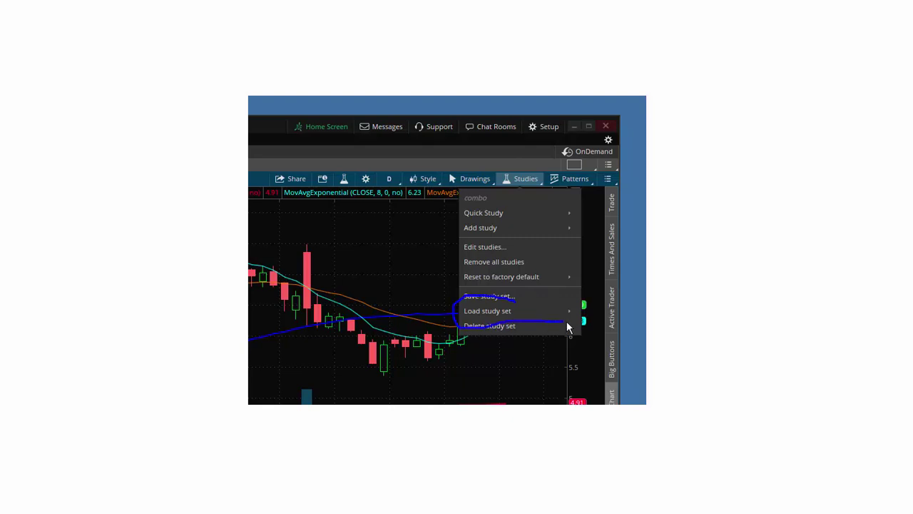
{"action": "left_click_drag", "start_coordinate": [585, 306], "coordinate": [501, 304]}
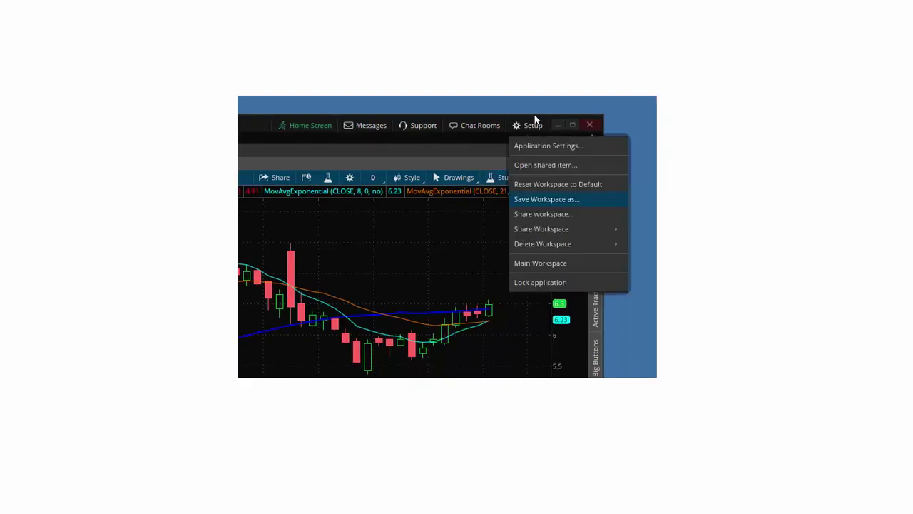
- Mark the workspace settings and Save Workspace option, then open the Share Workspace submenu listing Main Workspace
{"action": "mouse_move", "coordinate": [502, 122]}
{"action": "left_mouse_down"}
{"action": "mouse_move", "coordinate": [558, 142]}
{"action": "mouse_move", "coordinate": [525, 114]}
{"action": "left_mouse_up"}
{"action": "mouse_move", "coordinate": [568, 193]}
{"action": "left_mouse_down"}
{"action": "mouse_move", "coordinate": [509, 198]}
{"action": "mouse_move", "coordinate": [555, 212]}
{"action": "left_mouse_up"}
{"action": "key", "text": "Down"}
{"action": "key", "text": "Down"}
{"action": "key", "text": "Right"}
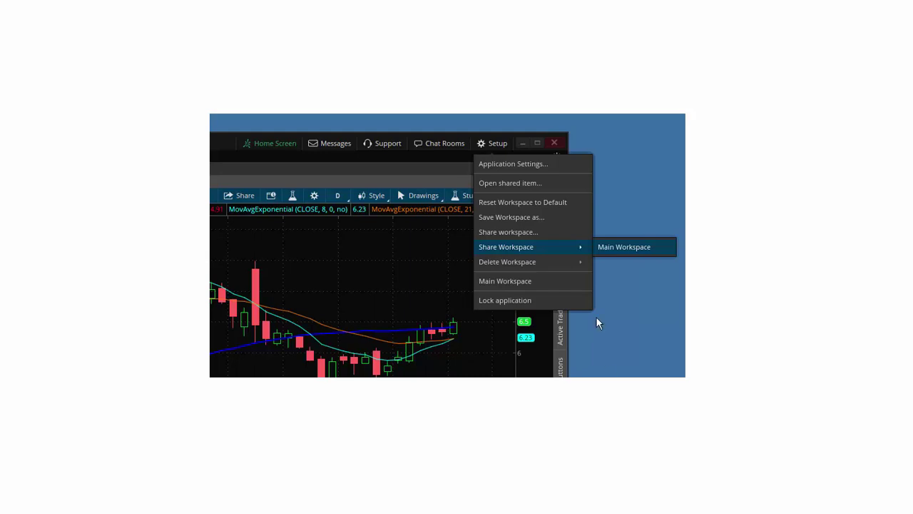
{"action": "left_click_drag", "start_coordinate": [488, 130], "coordinate": [469, 142]}
{"action": "left_click_drag", "start_coordinate": [657, 247], "coordinate": [606, 230]}
{"action": "left_click_drag", "start_coordinate": [658, 248], "coordinate": [642, 239]}
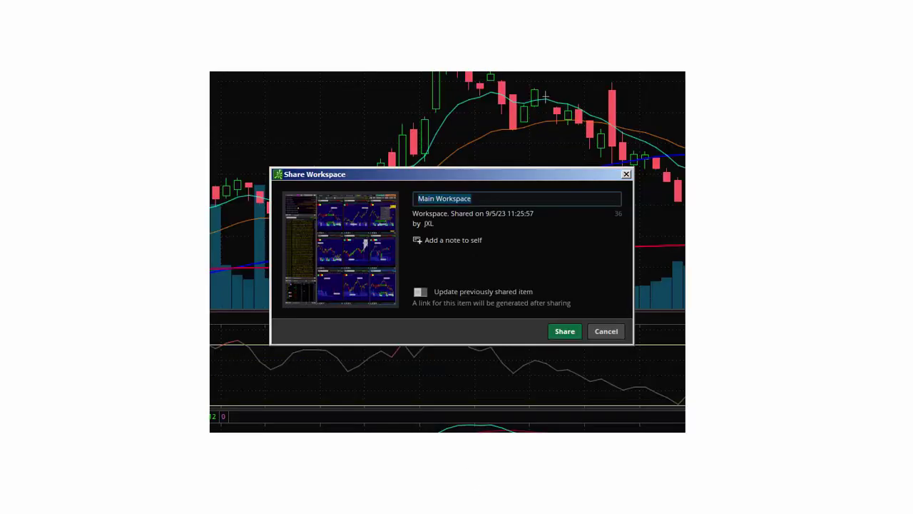
- Highlight Main Workspace, the Share confirmation and the generated share link
{"action": "left_click_drag", "start_coordinate": [477, 189], "coordinate": [435, 185]}
{"action": "left_click_drag", "start_coordinate": [550, 315], "coordinate": [579, 340]}
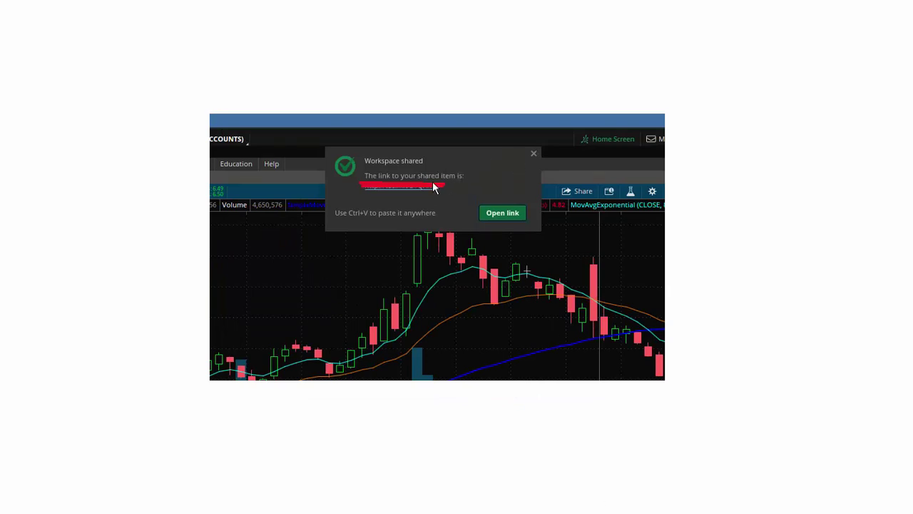
{"action": "left_click_drag", "start_coordinate": [358, 182], "coordinate": [390, 205]}
{"action": "left_click_drag", "start_coordinate": [447, 202], "coordinate": [447, 185]}
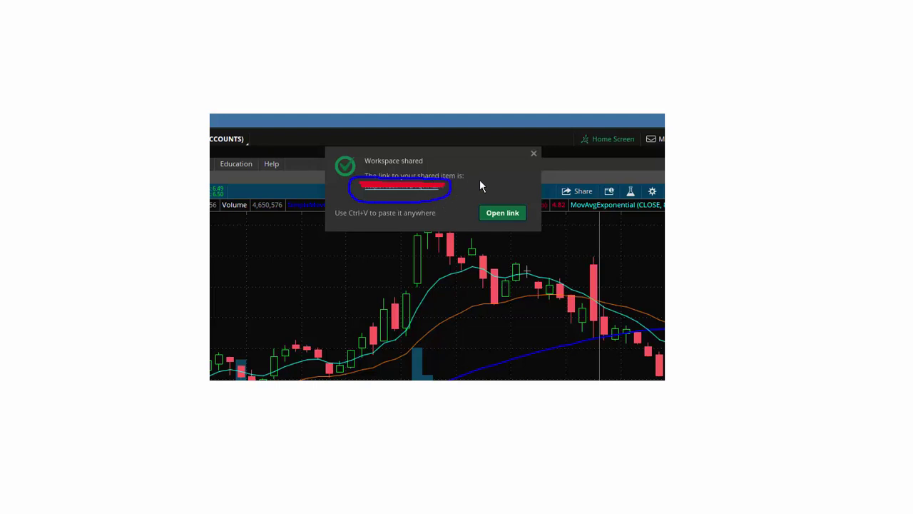
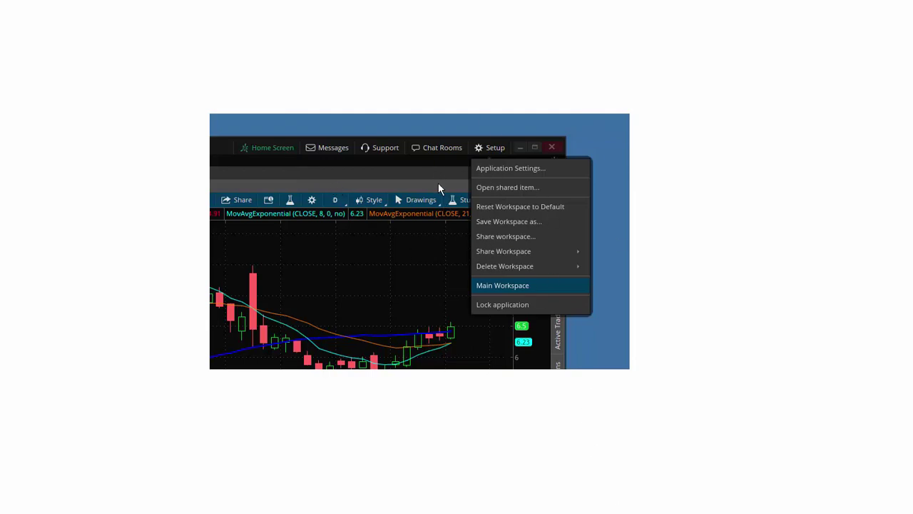
- Bring up the Open Shared Item dialog from the Setup menu, with its URL field empty
{"action": "mouse_move", "coordinate": [502, 141]}
{"action": "left_mouse_down"}
{"action": "mouse_move", "coordinate": [494, 132]}
{"action": "mouse_move", "coordinate": [454, 142]}
{"action": "left_mouse_up"}
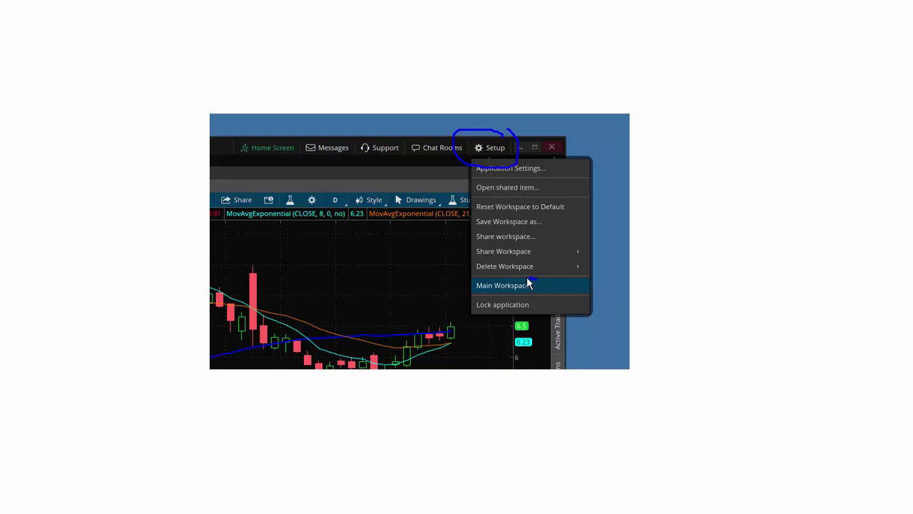
{"action": "mouse_move", "coordinate": [472, 293]}
{"action": "left_mouse_down"}
{"action": "mouse_move", "coordinate": [532, 304]}
{"action": "mouse_move", "coordinate": [537, 285]}
{"action": "left_mouse_up"}
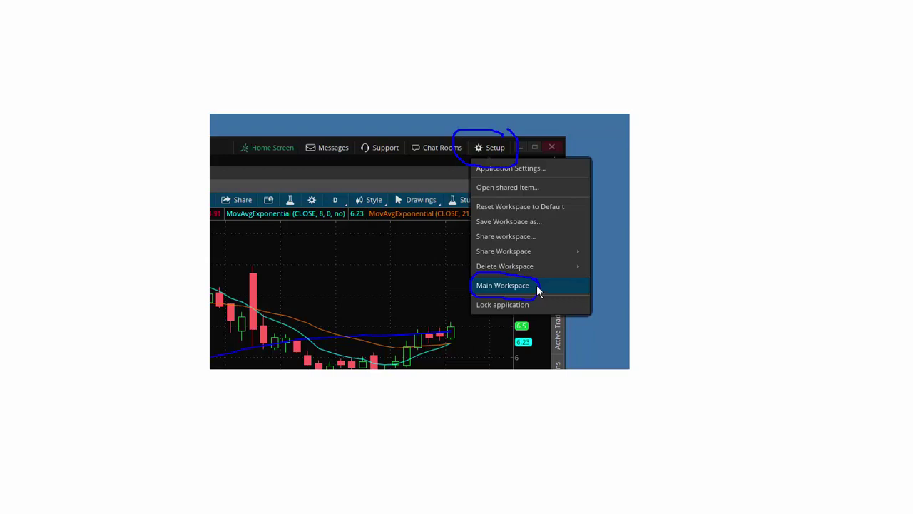
{"action": "key", "text": "Escape"}
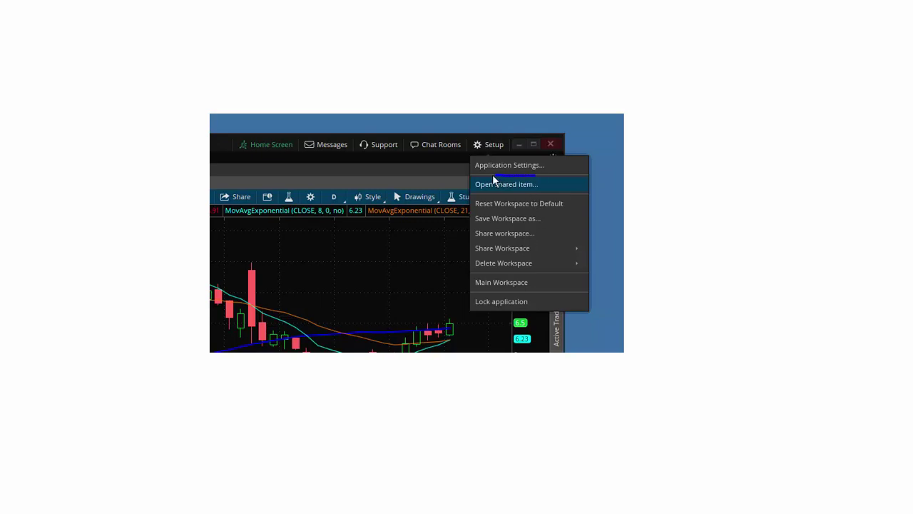
{"action": "left_click_drag", "start_coordinate": [491, 201], "coordinate": [556, 194]}
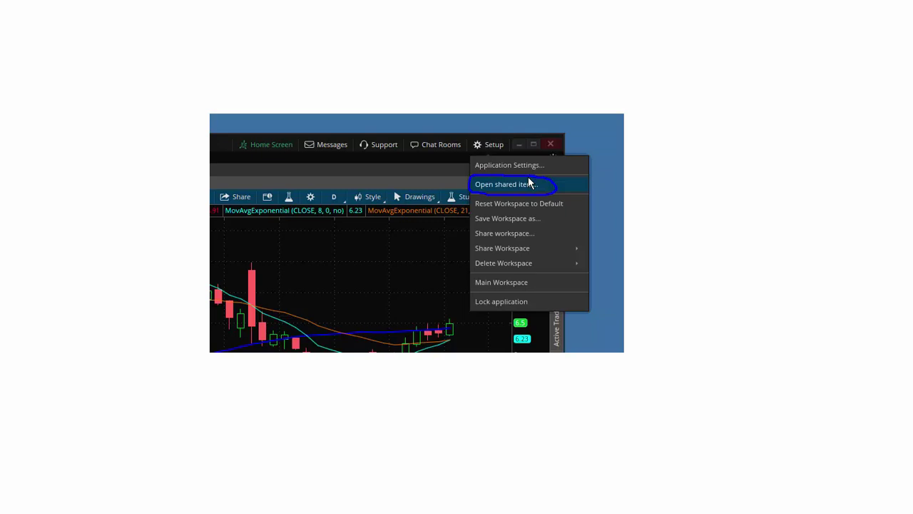
{"action": "key", "text": "Escape"}
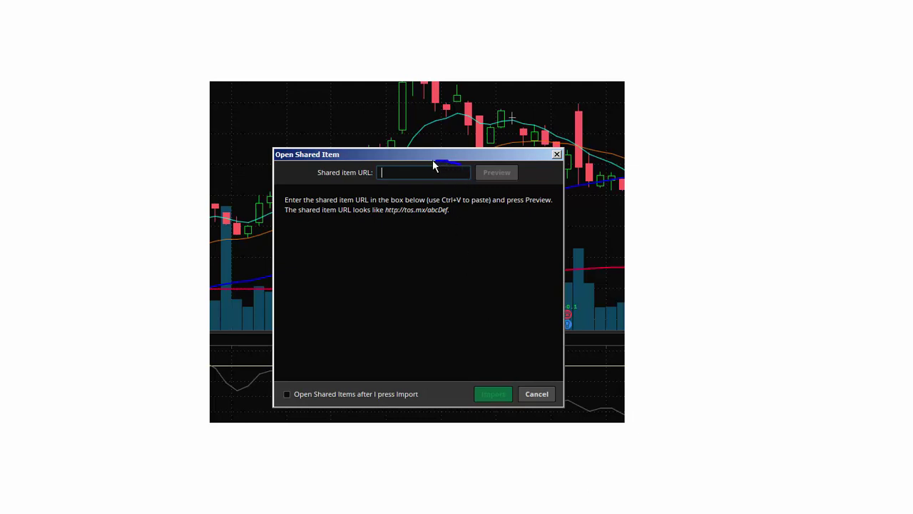
- Preview and import the shared link, then display the Semiconductors watchlist in the Watchlist gadget
{"action": "left_click_drag", "start_coordinate": [378, 166], "coordinate": [381, 184]}
{"action": "left_click_drag", "start_coordinate": [457, 181], "coordinate": [464, 170]}
{"action": "left_click_drag", "start_coordinate": [506, 166], "coordinate": [474, 172]}
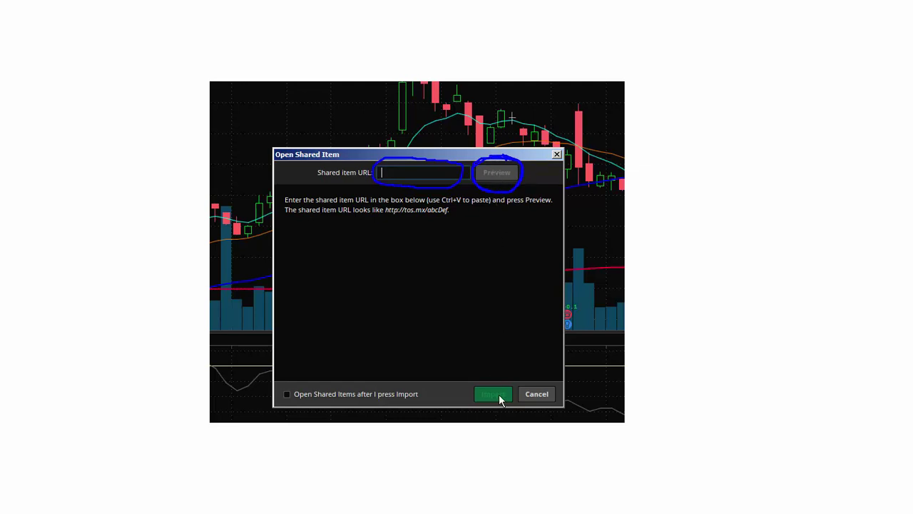
{"action": "mouse_move", "coordinate": [490, 373]}
{"action": "left_mouse_down"}
{"action": "mouse_move", "coordinate": [471, 407]}
{"action": "mouse_move", "coordinate": [510, 418]}
{"action": "mouse_move", "coordinate": [518, 383]}
{"action": "mouse_move", "coordinate": [501, 365]}
{"action": "left_mouse_up"}
{"action": "key", "text": "Escape"}
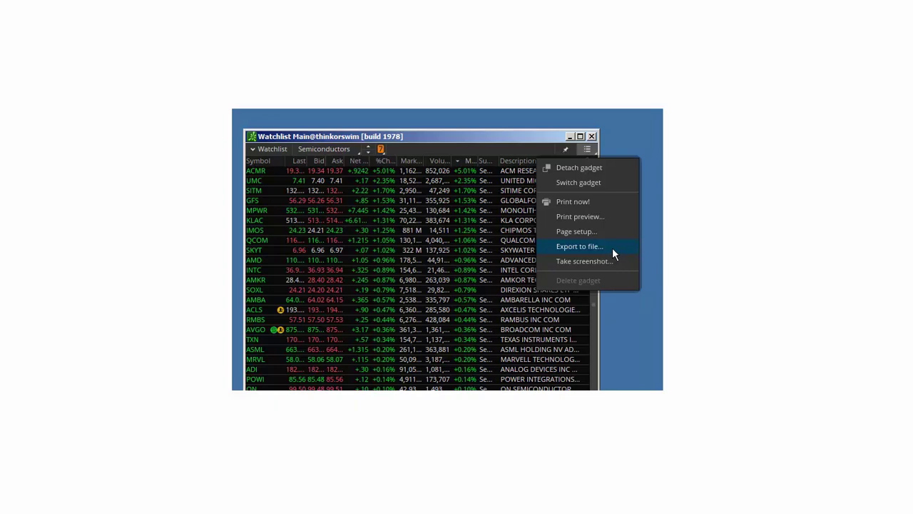
- Export the Semiconductors watchlist to a CSV file named Semis
{"action": "left_click", "coordinate": [579, 246]}
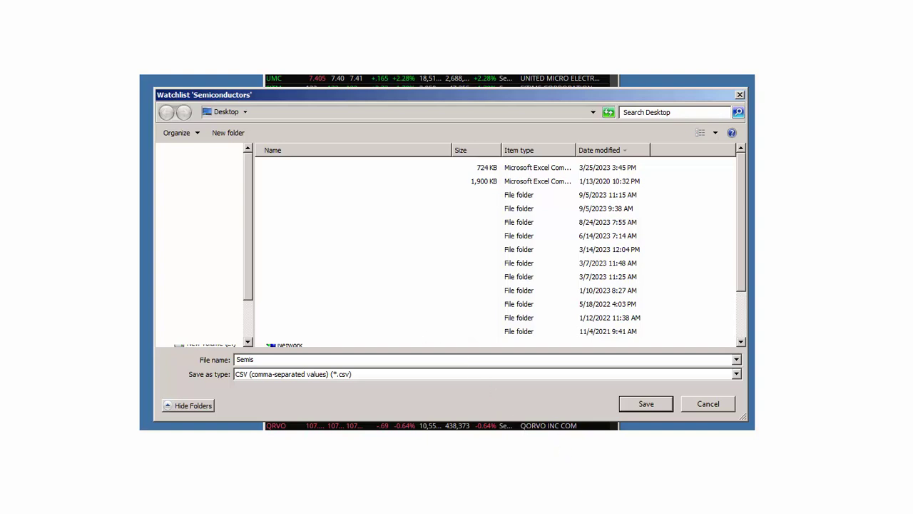
{"action": "mouse_move", "coordinate": [255, 95]}
{"action": "left_mouse_down"}
{"action": "mouse_move", "coordinate": [194, 107]}
{"action": "mouse_move", "coordinate": [258, 98]}
{"action": "left_mouse_up"}
{"action": "mouse_move", "coordinate": [261, 369]}
{"action": "left_mouse_down"}
{"action": "mouse_move", "coordinate": [234, 384]}
{"action": "mouse_move", "coordinate": [345, 382]}
{"action": "mouse_move", "coordinate": [249, 368]}
{"action": "mouse_move", "coordinate": [239, 351]}
{"action": "mouse_move", "coordinate": [251, 346]}
{"action": "left_mouse_up"}
{"action": "left_click_drag", "start_coordinate": [303, 179], "coordinate": [362, 273]}
{"action": "left_click_drag", "start_coordinate": [201, 247], "coordinate": [201, 260]}
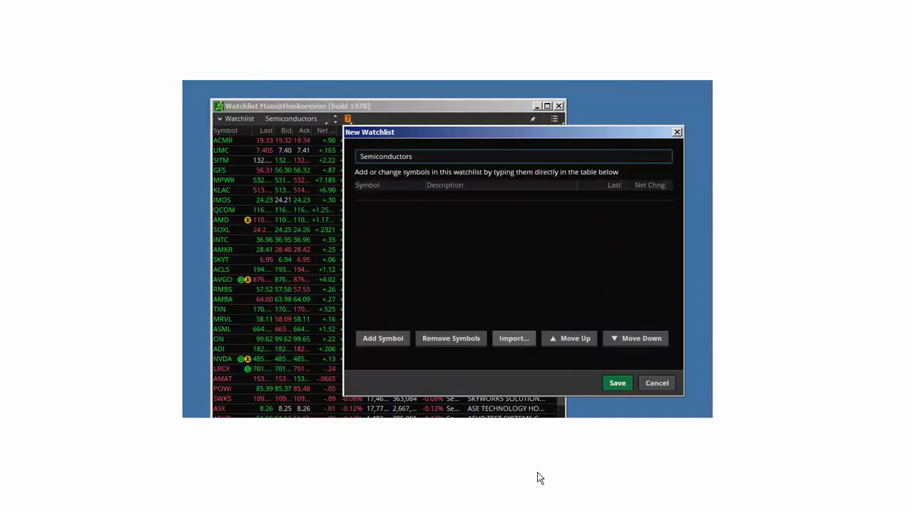
- Create a new watchlist named Semiconductors and start a Symbols Import from a file
{"action": "left_click_drag", "start_coordinate": [421, 155], "coordinate": [356, 158]}
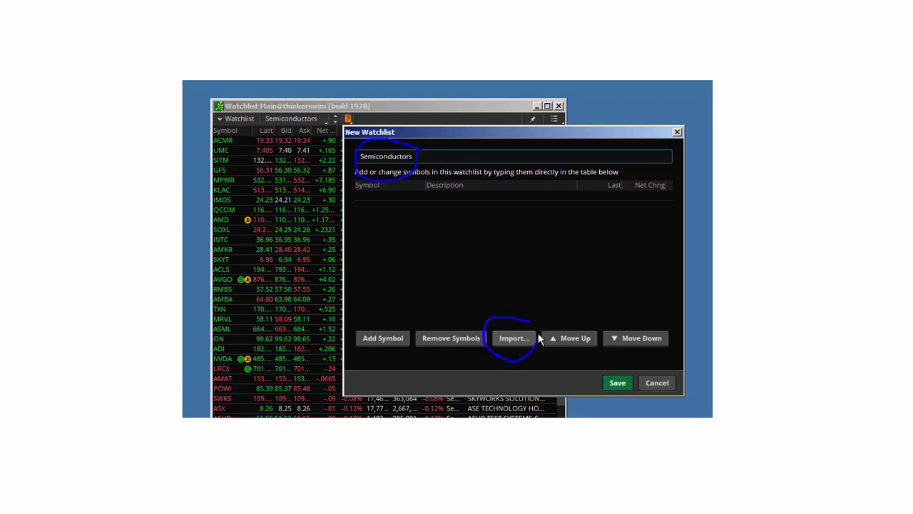
{"action": "key", "text": "Escape"}
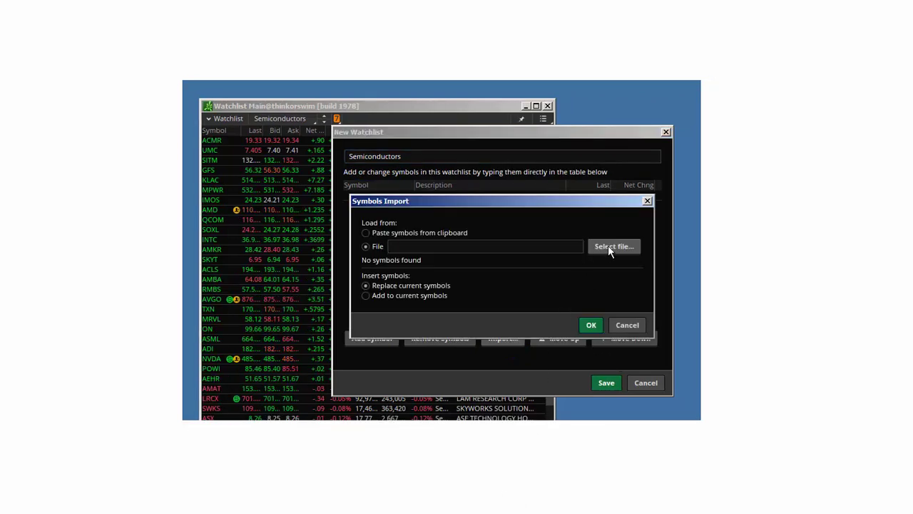
{"action": "left_click_drag", "start_coordinate": [640, 267], "coordinate": [610, 234]}
{"action": "mouse_move", "coordinate": [598, 313]}
{"action": "left_mouse_down"}
{"action": "mouse_move", "coordinate": [565, 318]}
{"action": "mouse_move", "coordinate": [583, 302]}
{"action": "left_mouse_up"}
{"action": "mouse_move", "coordinate": [608, 368]}
{"action": "left_mouse_down"}
{"action": "mouse_move", "coordinate": [618, 410]}
{"action": "mouse_move", "coordinate": [602, 365]}
{"action": "left_mouse_up"}
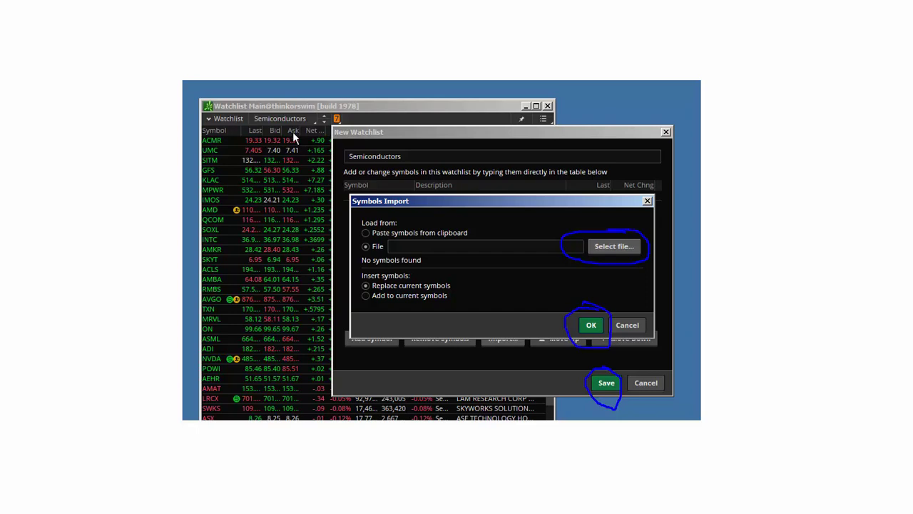
{"action": "key", "text": "Escape"}
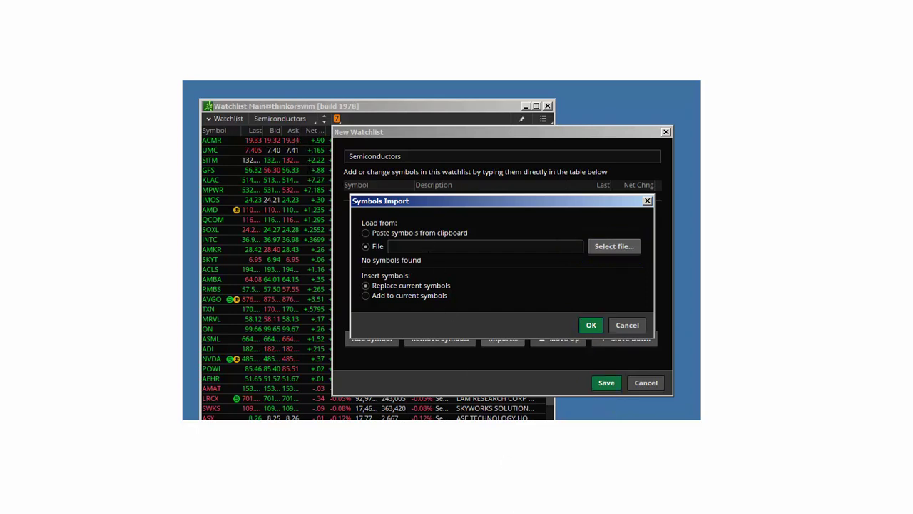